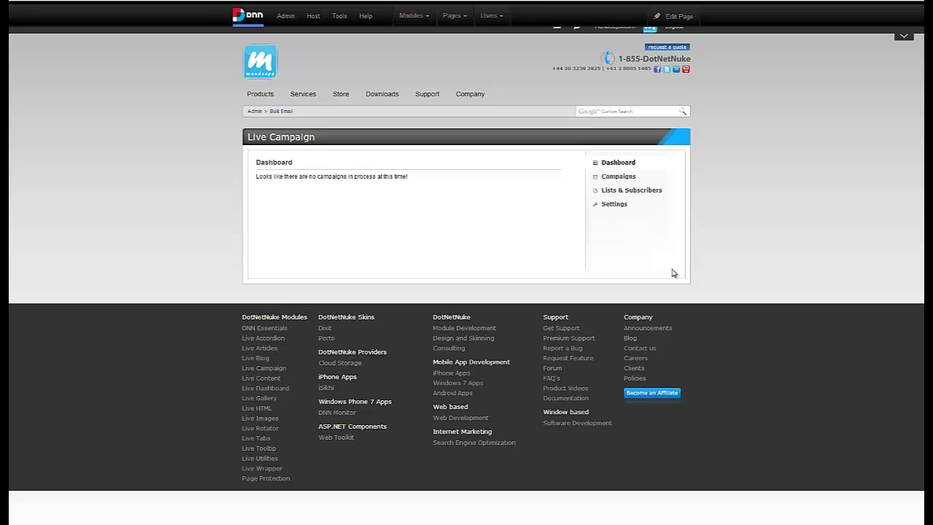
Start a new campaign and paste 'Porto - DNN Skin by Mandeeps.com' as the campaign name.
left_click(623, 180)
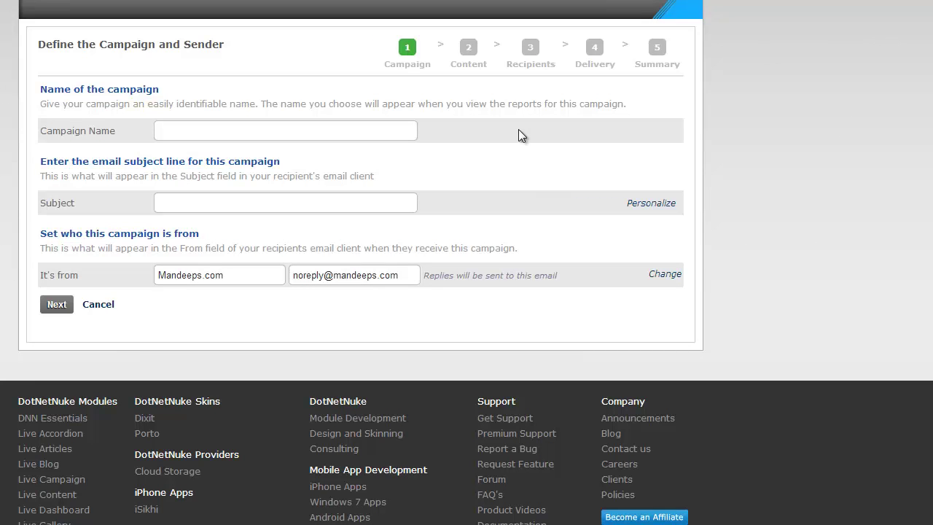
left_click(400, 131)
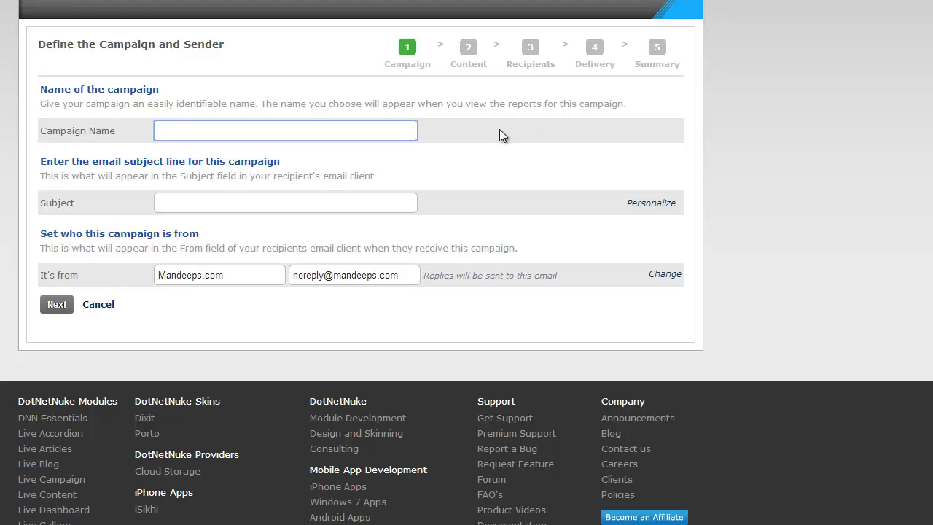
type("Porto - DNN Skin by Mandeeps.com")
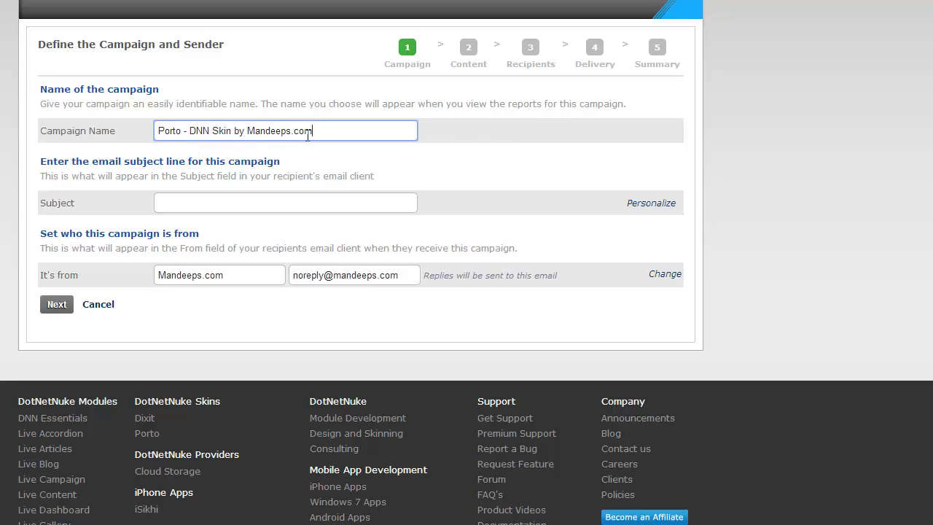
Copy the campaign name 'Porto - DNN Skin by Mandeeps.com' into the Subject field.
left_click_drag(311, 132, 122, 130)
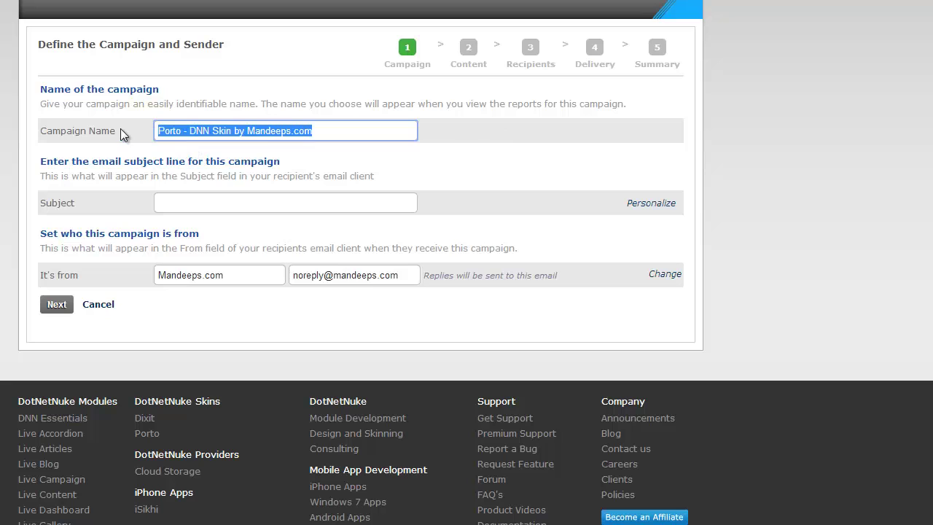
key("Tab")
left_click(334, 207)
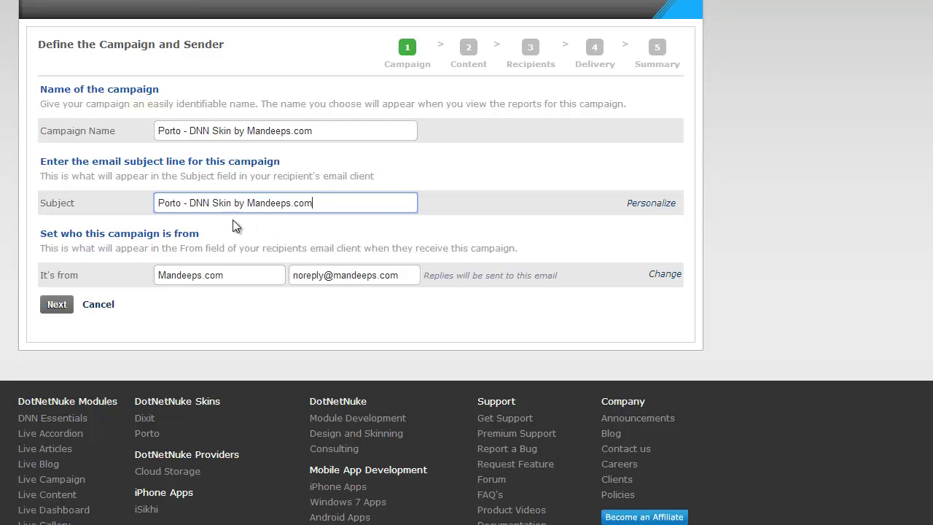
left_click_drag(160, 204, 131, 204)
left_click(325, 204)
left_click(320, 208)
Check the Mandeeps.com sender name and no-reply address, then show subject tokens and a reply-to field.
left_click(315, 239)
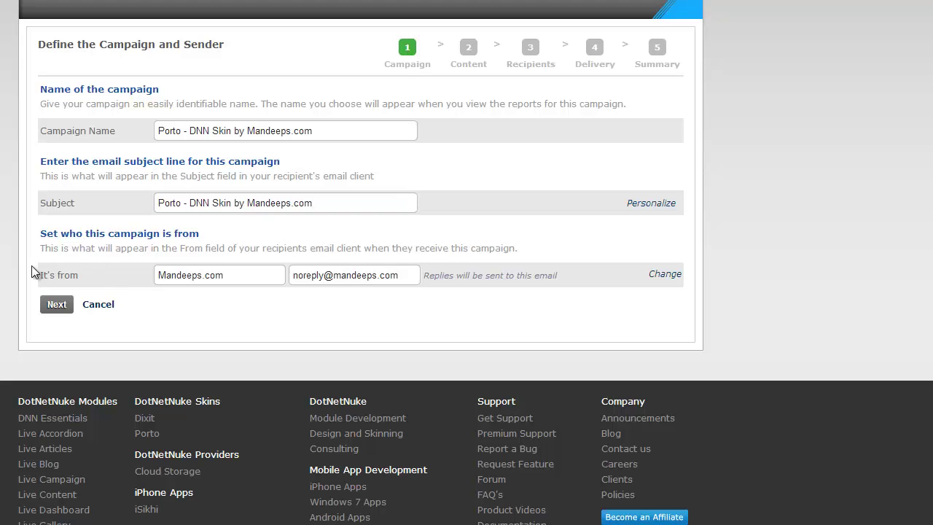
double_click(239, 283)
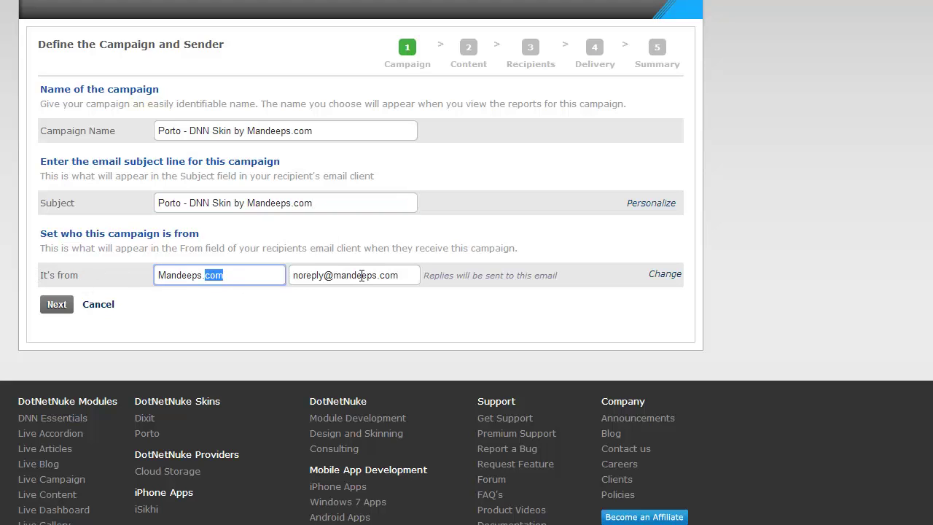
double_click(361, 277)
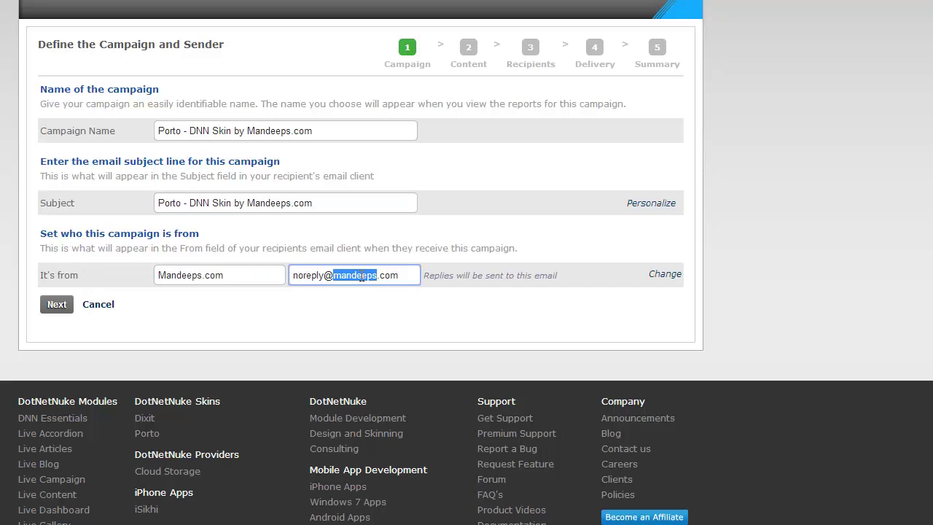
double_click(230, 275)
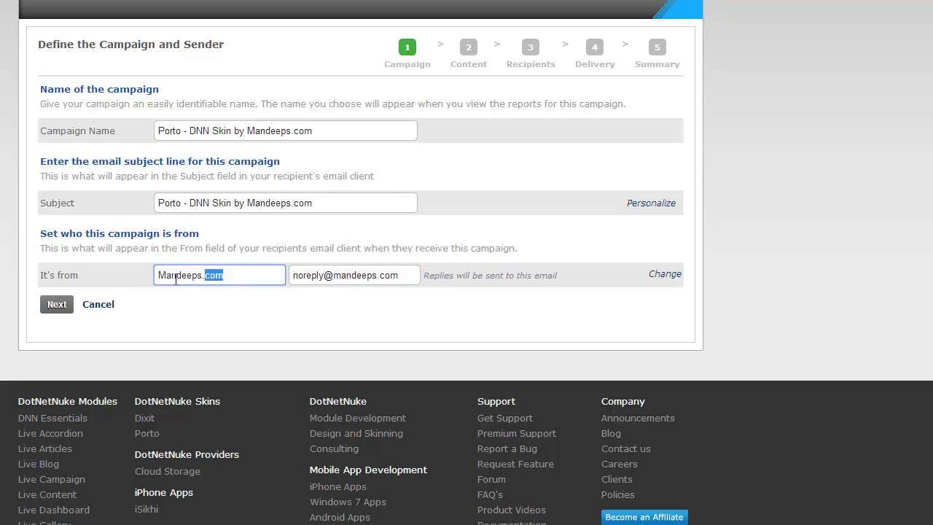
double_click(176, 276)
left_click(304, 277)
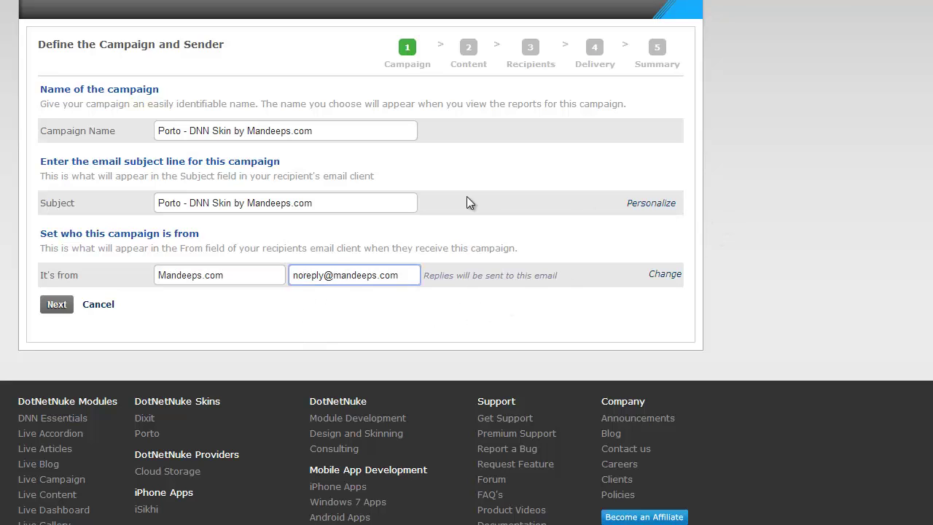
left_click(671, 202)
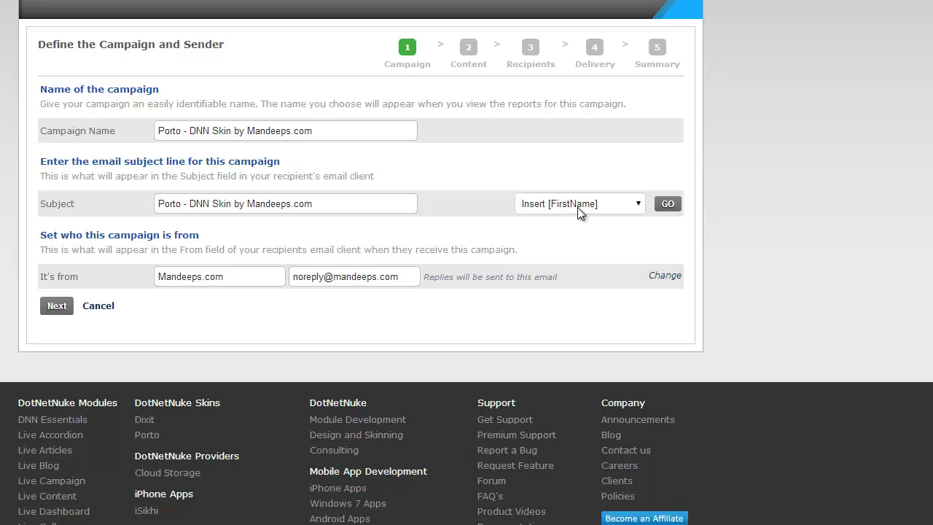
left_click(664, 276)
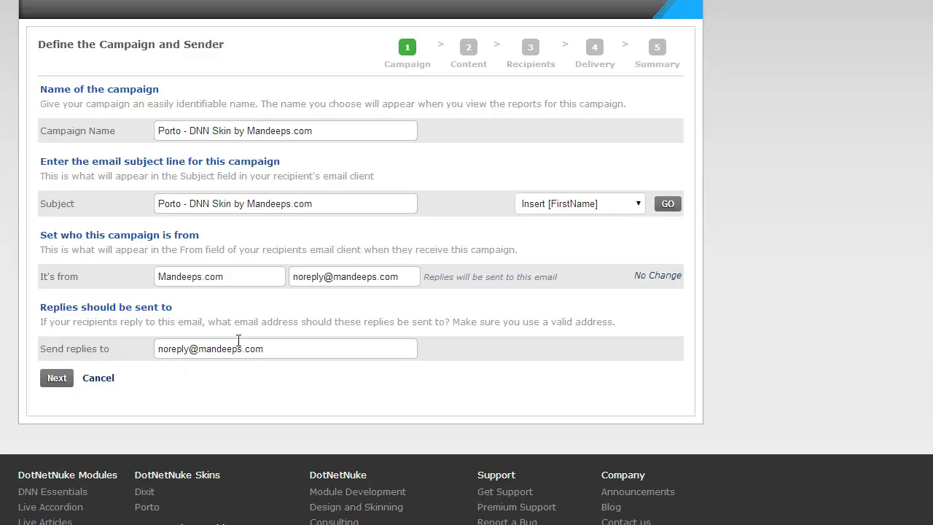
On the Content step, write the body 'hello customers, we just released our new skin.'.
left_click(51, 378)
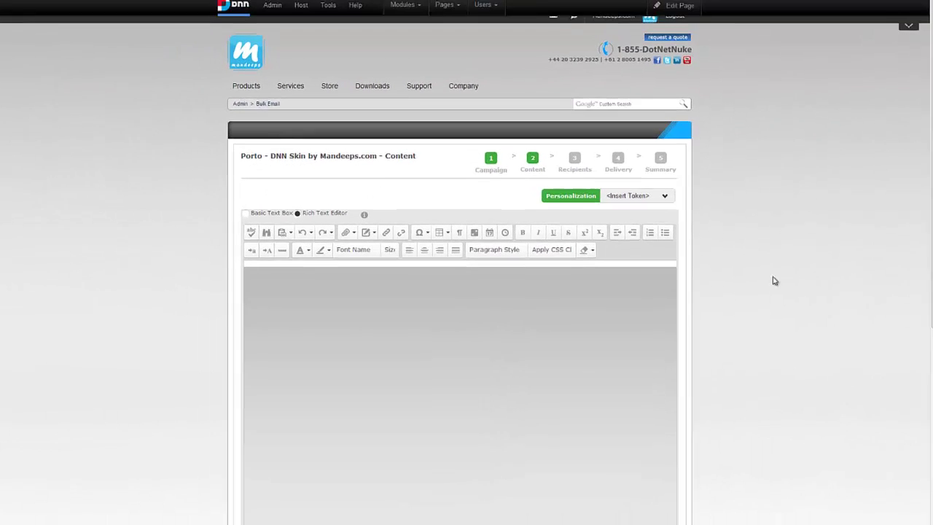
scroll(704, 291, "down", 2)
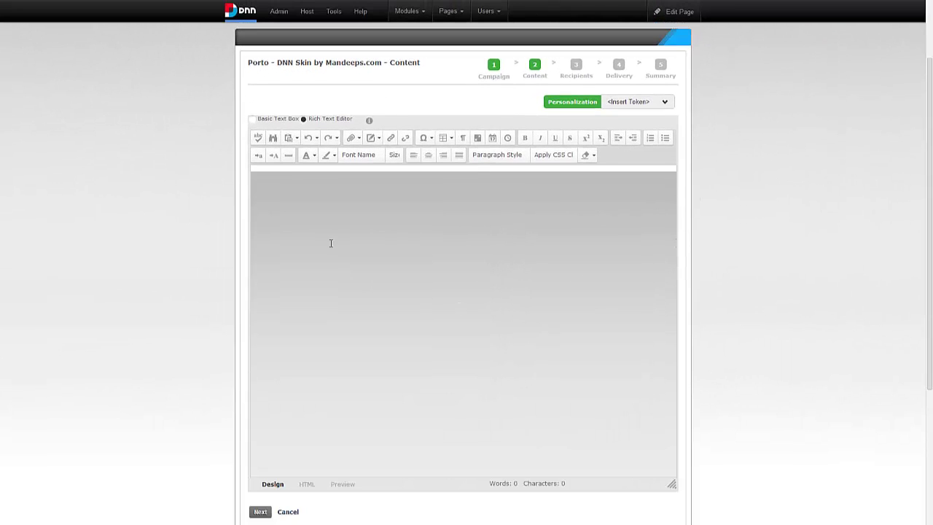
left_click(483, 221)
type("h")
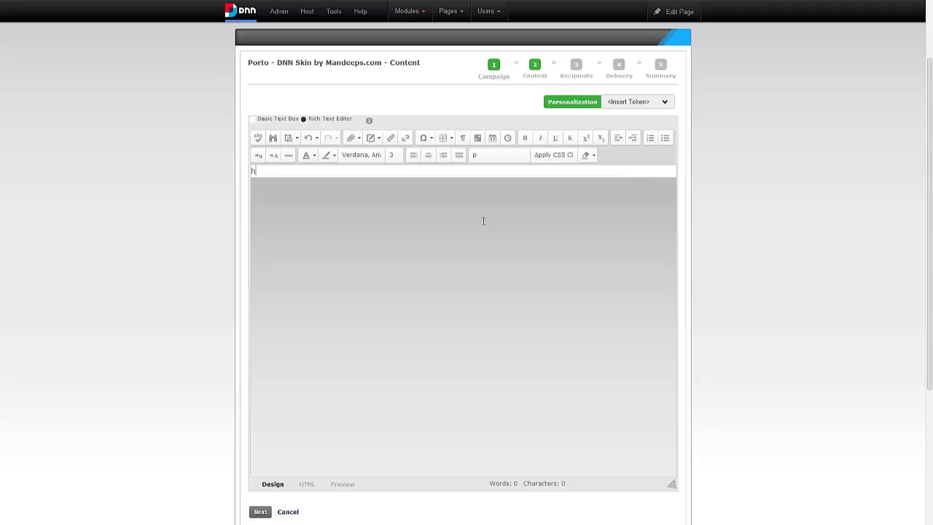
type("ello customers, we just released our ne")
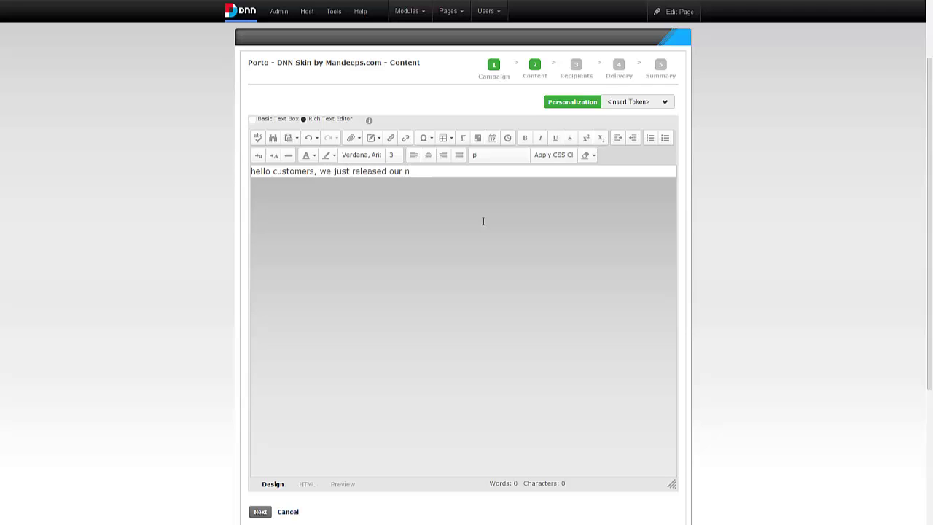
type("w skin.")
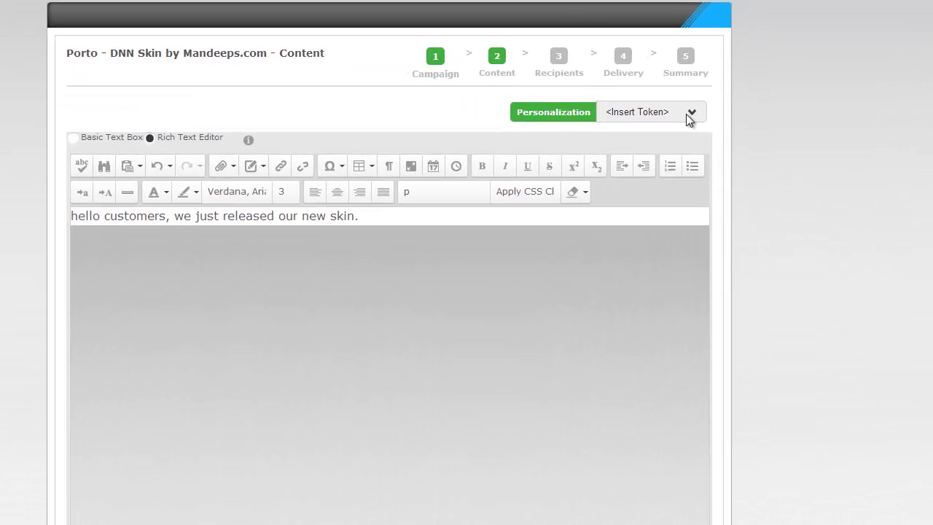
left_click(688, 116)
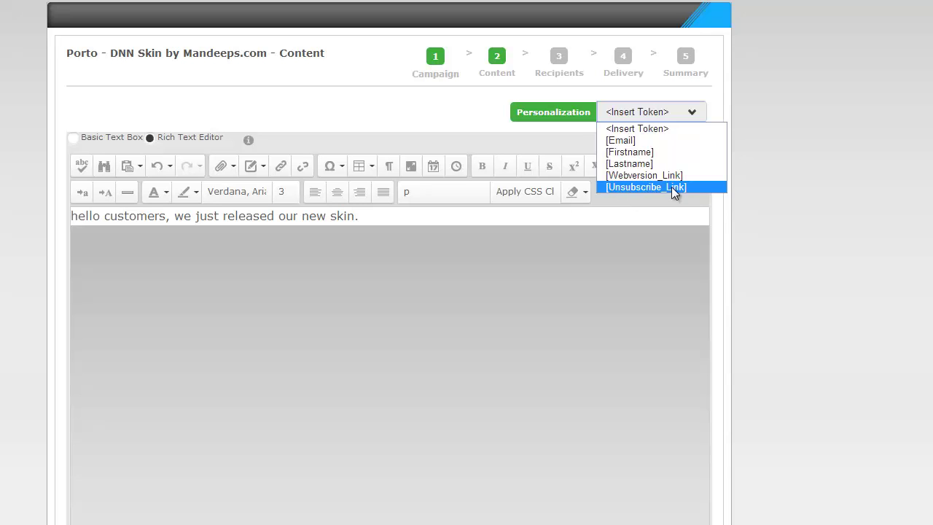
Close the token list, note the missing unsubscribe link warning, and return to Content.
left_click(749, 187)
scroll(750, 187, "down", 1)
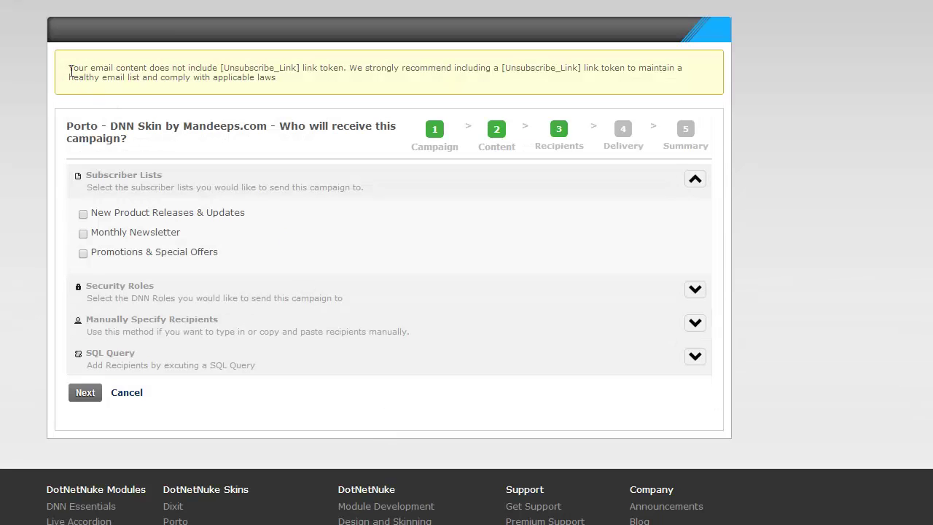
left_click_drag(70, 70, 236, 85)
left_click(236, 85)
left_click(499, 133)
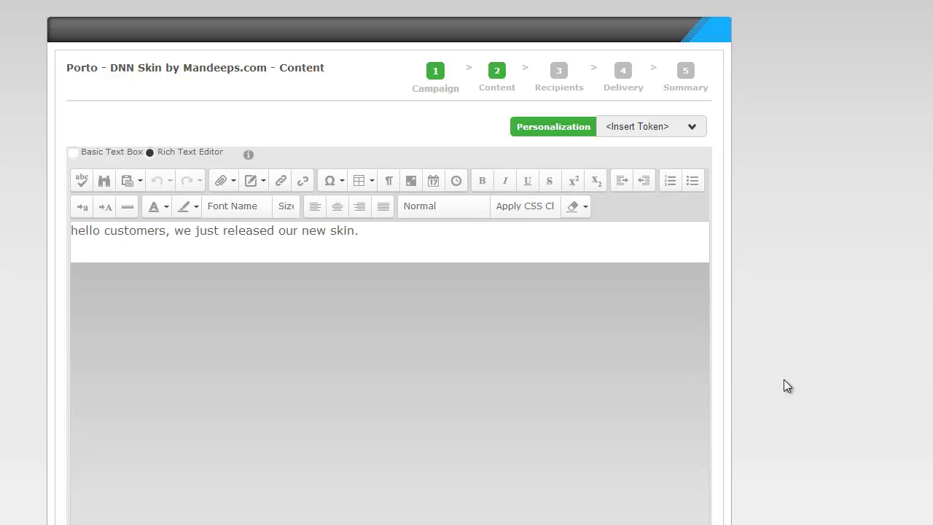
Replace the body's HTML source with the pasted HTML email template and continue to recipients.
scroll(783, 379, "down", 2)
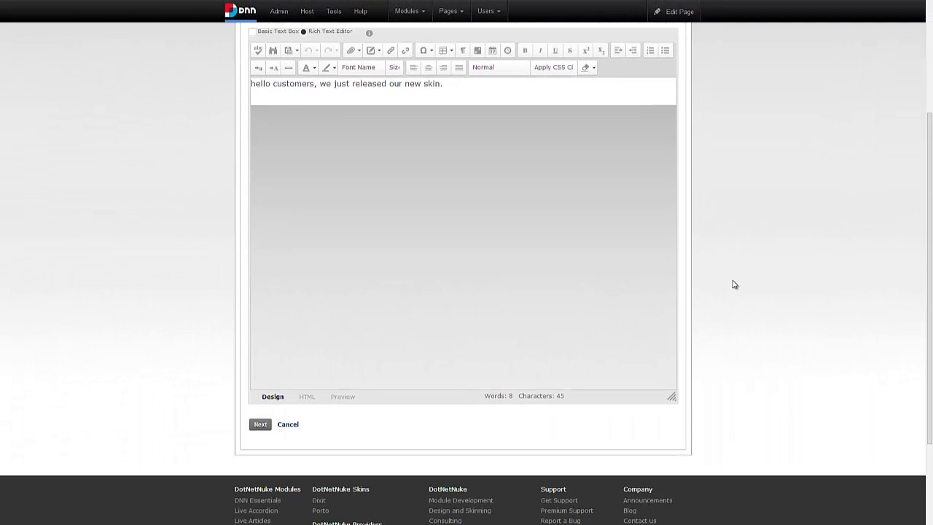
left_click(308, 401)
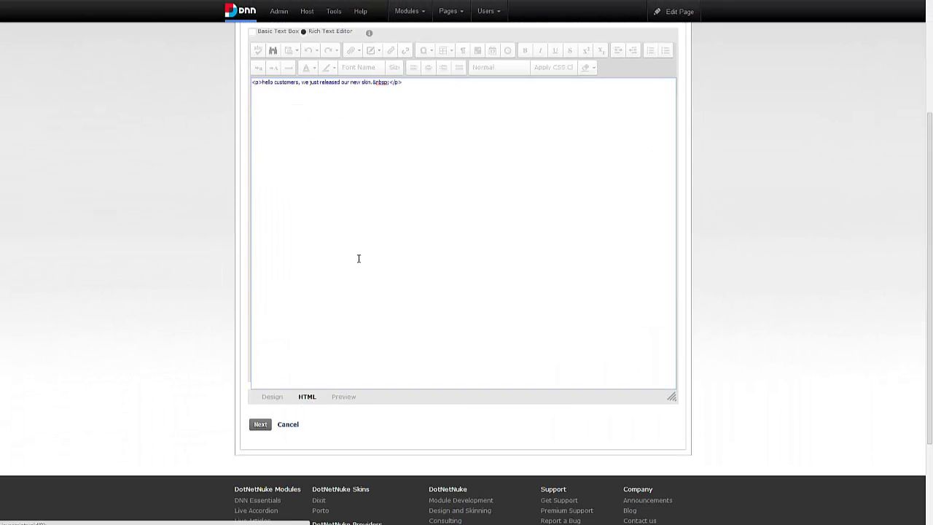
key("ctrl+a")
right_click(309, 108)
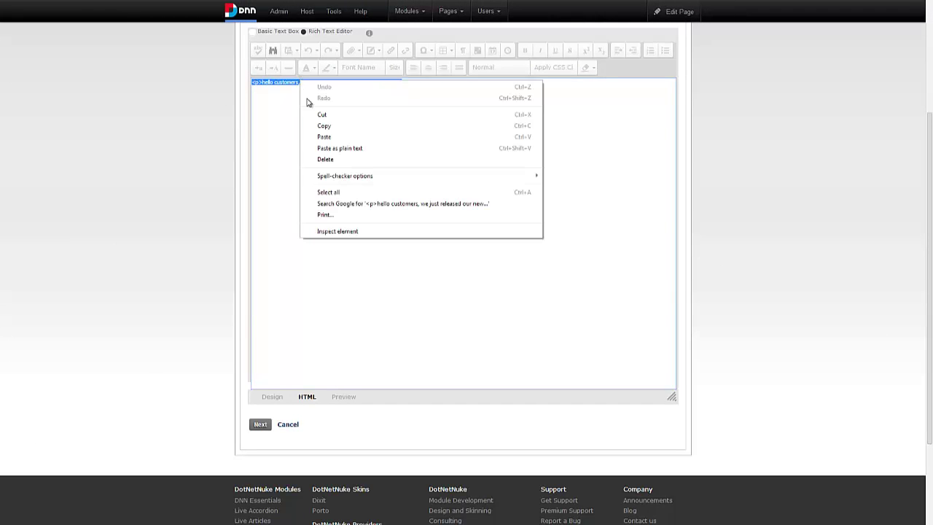
left_click(324, 137)
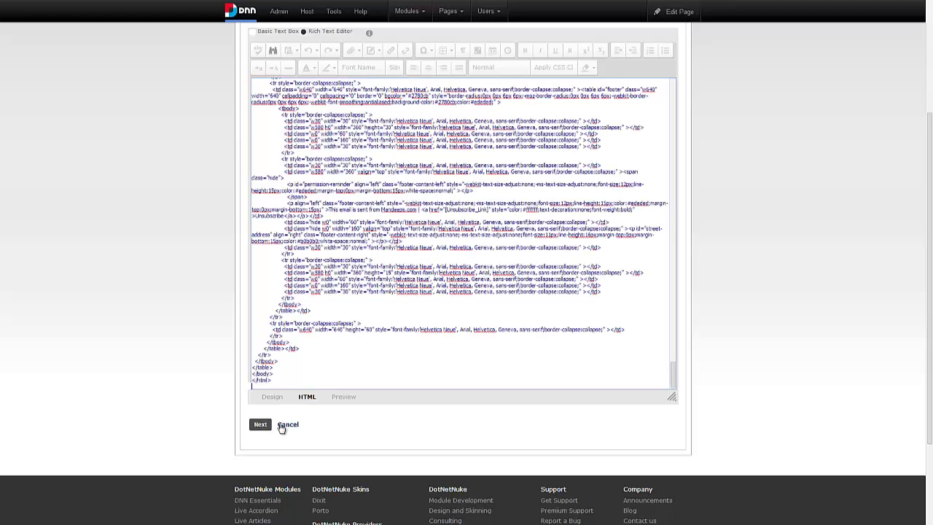
scroll(288, 429, "up", 1)
left_click(260, 472)
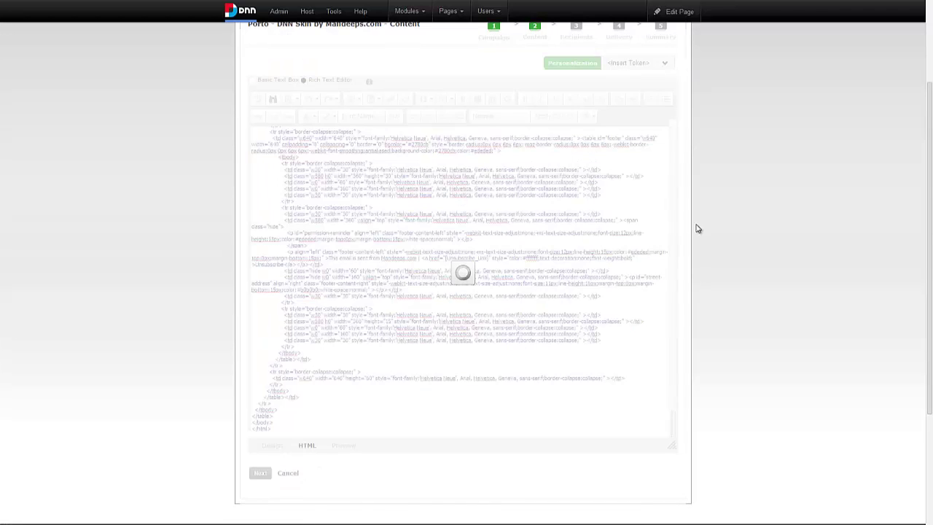
Tick the New Product Releases & Updates and Promotions & Special Offers subscriber lists.
scroll(718, 254, "up", 1)
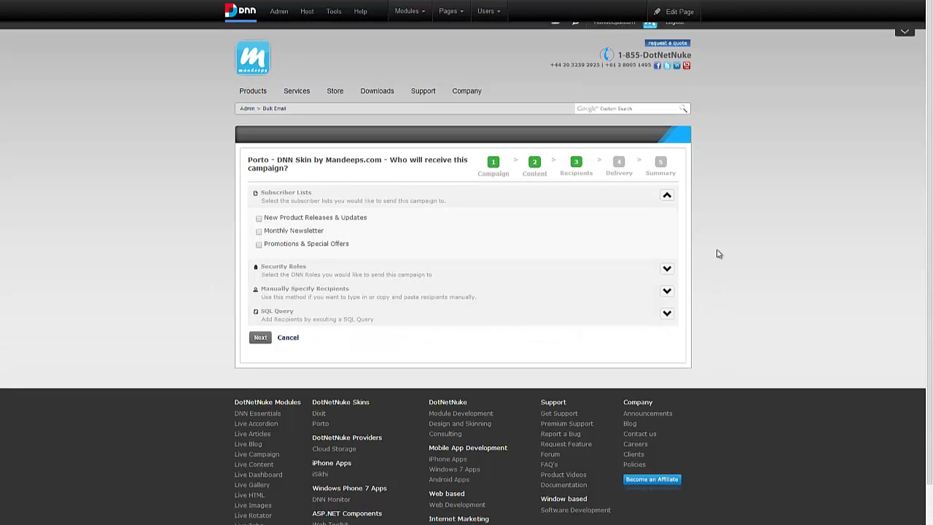
left_click_drag(391, 161, 403, 166)
left_click(406, 171)
left_click(259, 219)
left_click(259, 220)
left_click_drag(248, 162, 263, 161)
left_click(262, 161)
double_click(263, 162)
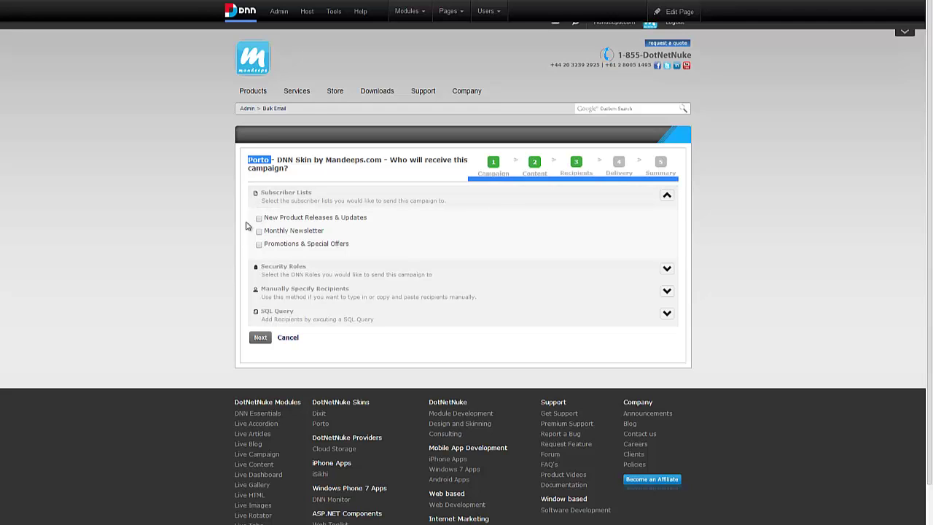
left_click(259, 219)
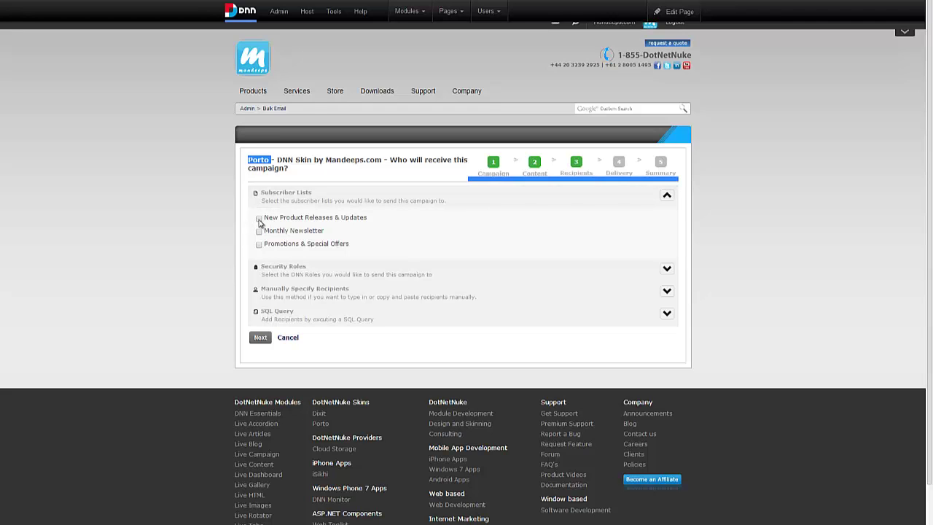
left_click(314, 246)
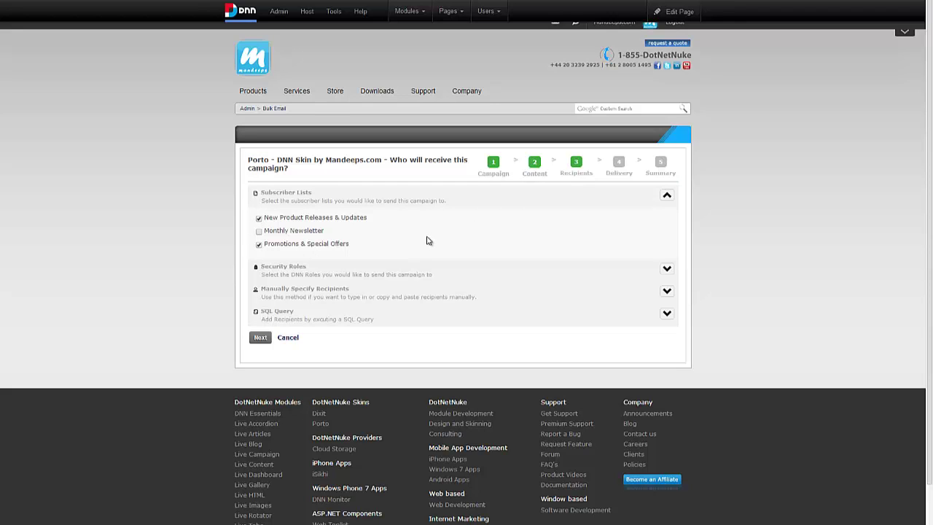
Expand and collapse the Security Roles, manual recipients and SQL Query options, then go to scheduling.
left_click(662, 275)
scroll(620, 284, "down", 2)
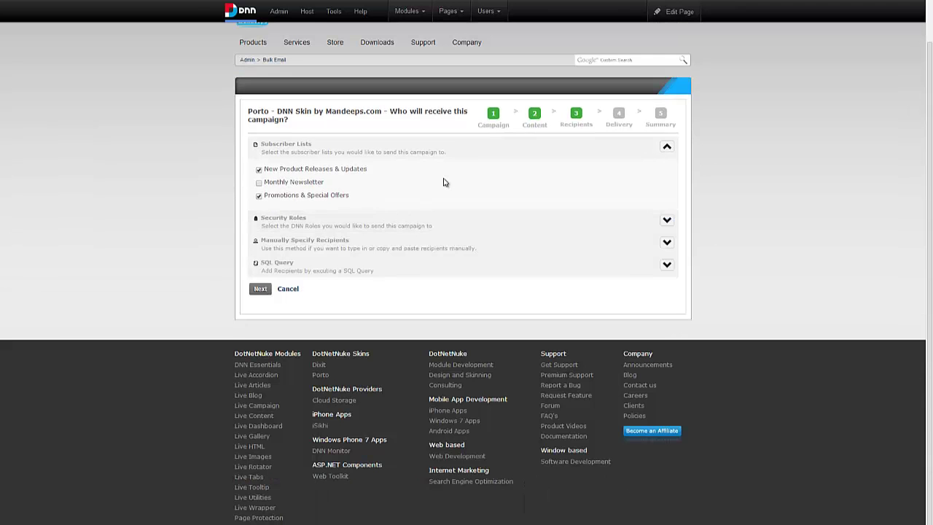
left_click(303, 252)
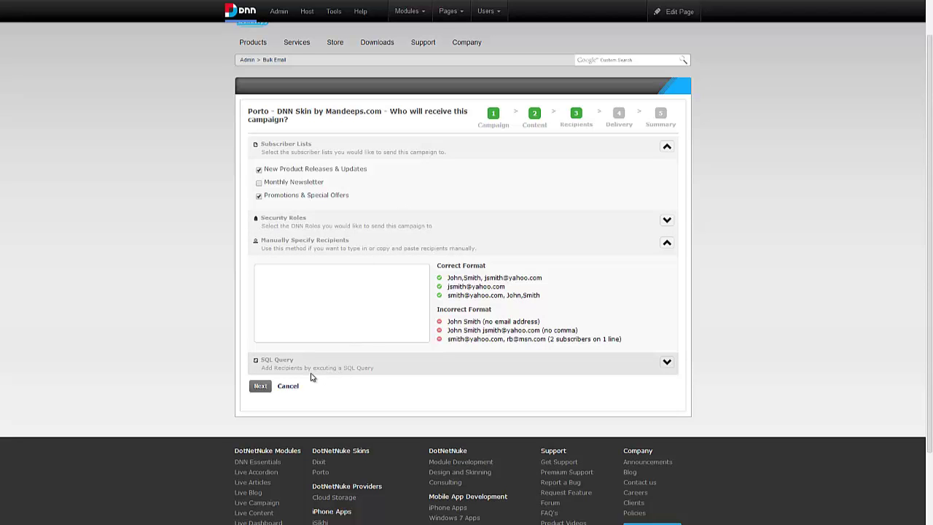
left_click(385, 372)
scroll(342, 357, "down", 1)
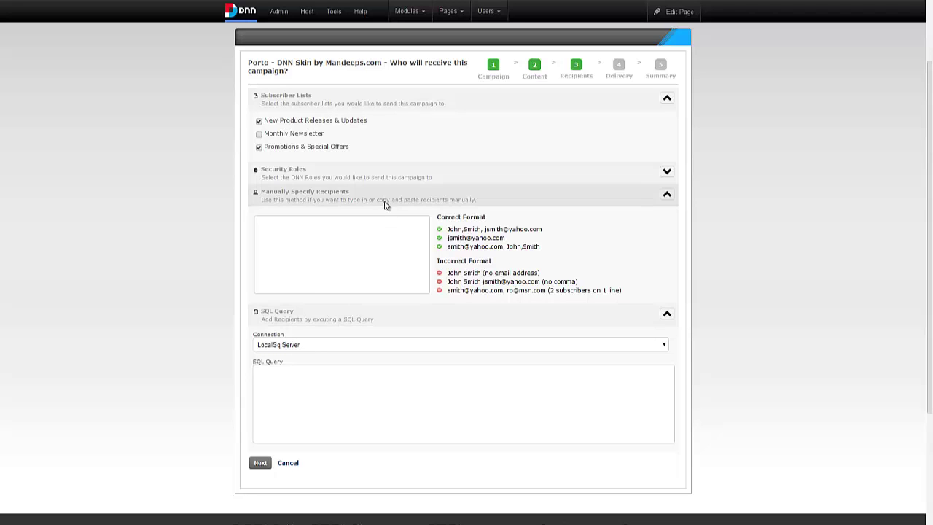
left_click(666, 314)
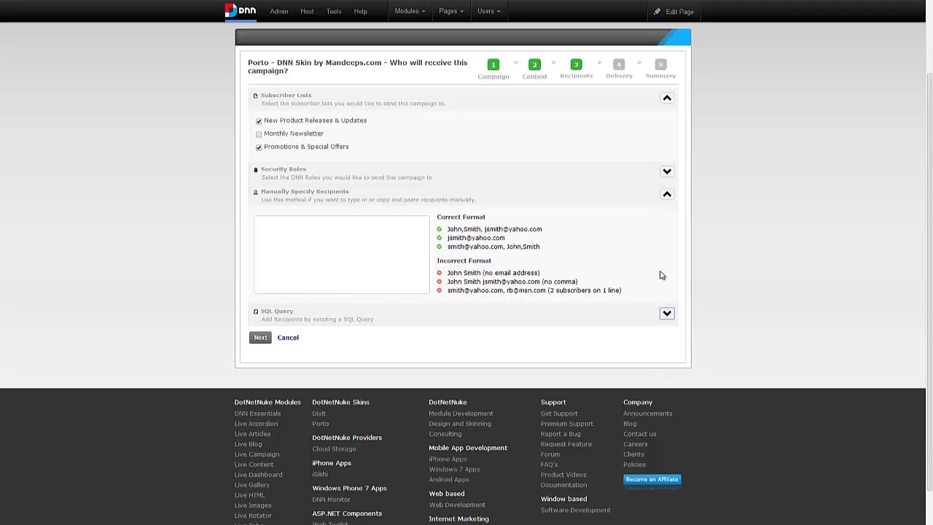
left_click(665, 201)
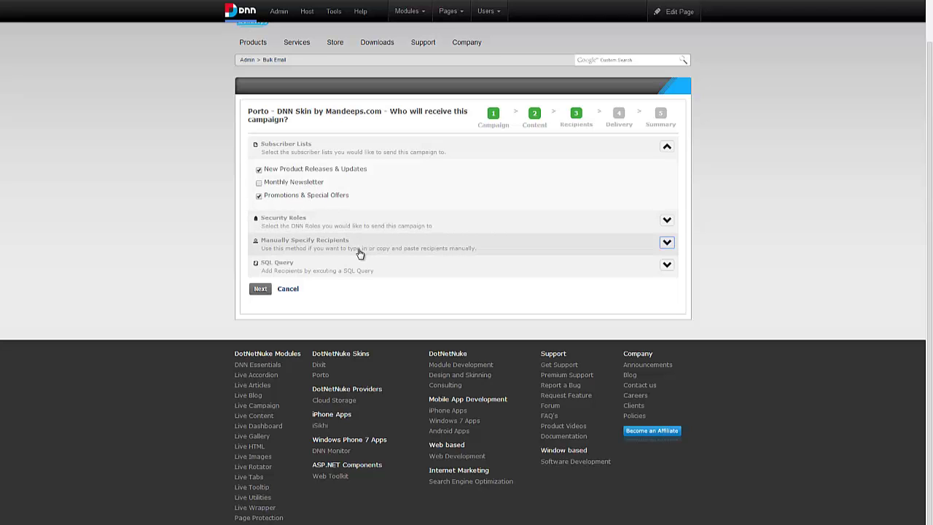
left_click(261, 290)
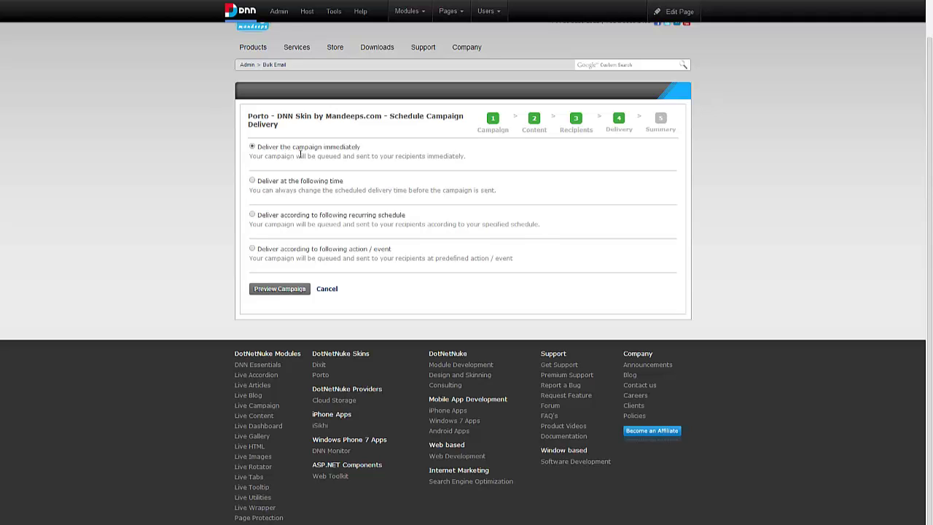
Switch to a recurring delivery schedule starting 2/4/2014 5:51 PM, with Recur Type set to Monthly.
left_click(252, 180)
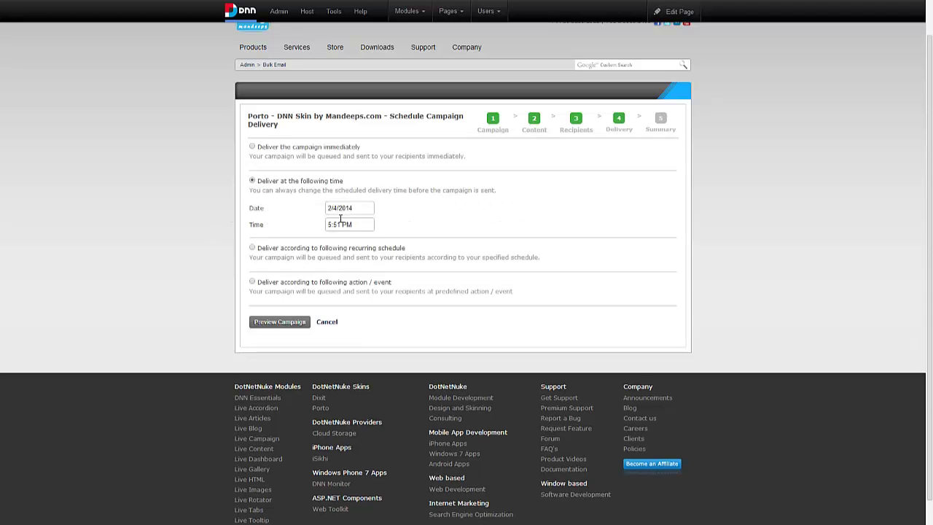
left_click(252, 249)
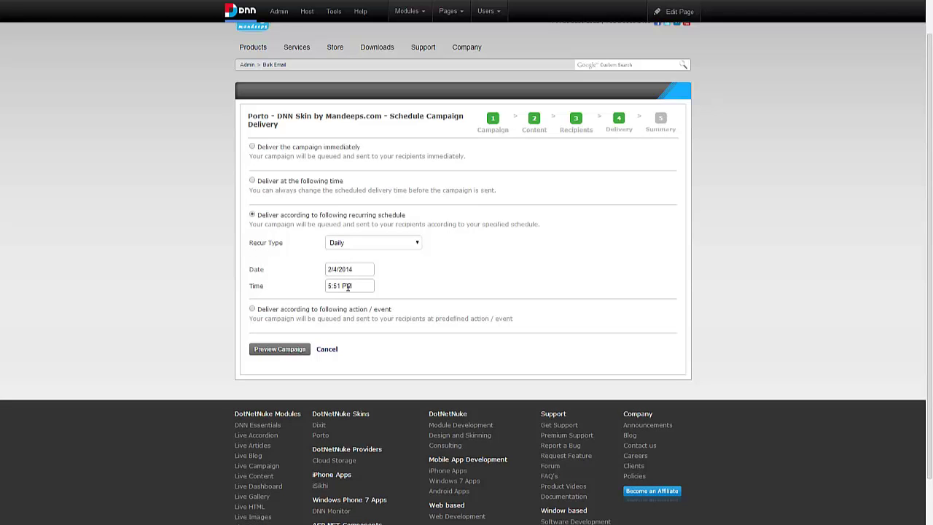
left_click(381, 242)
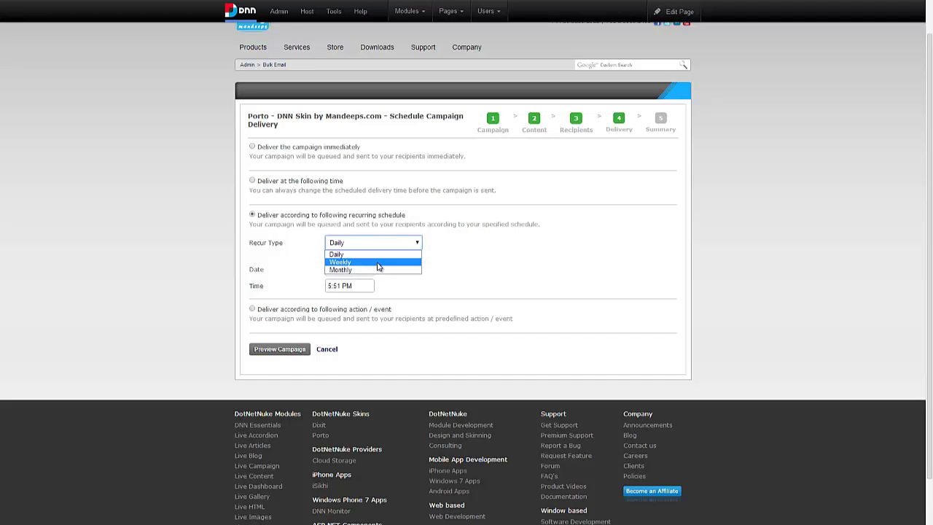
left_click(377, 267)
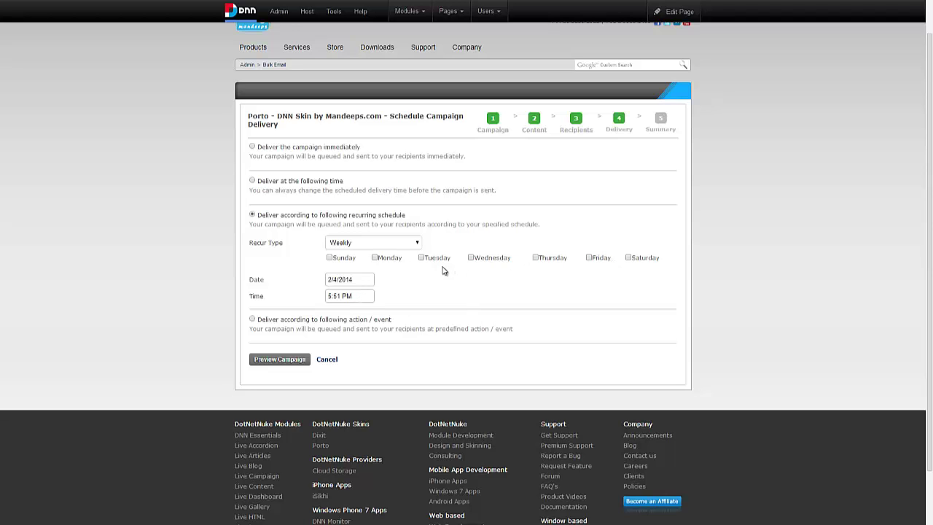
left_click(356, 248)
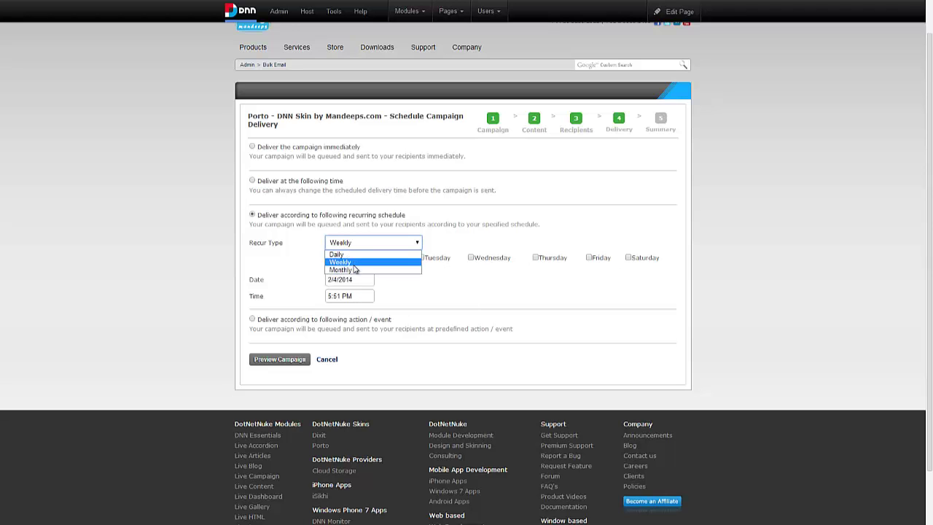
left_click(354, 270)
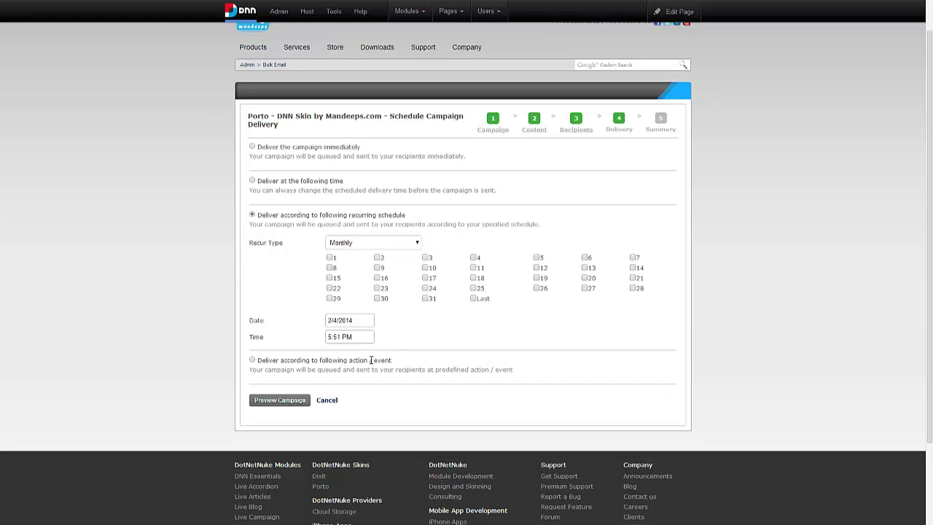
Look at the action/event trigger options, then choose immediate delivery instead.
left_click(252, 361)
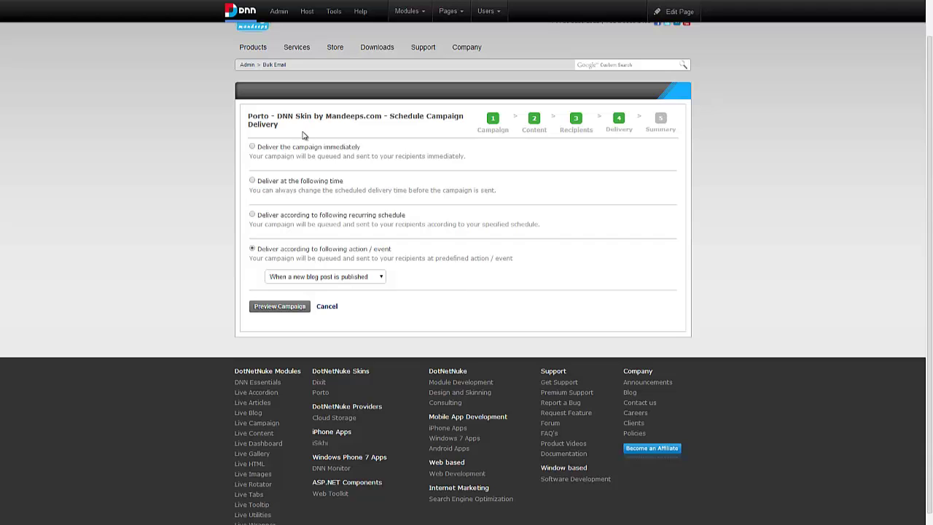
left_click(252, 147)
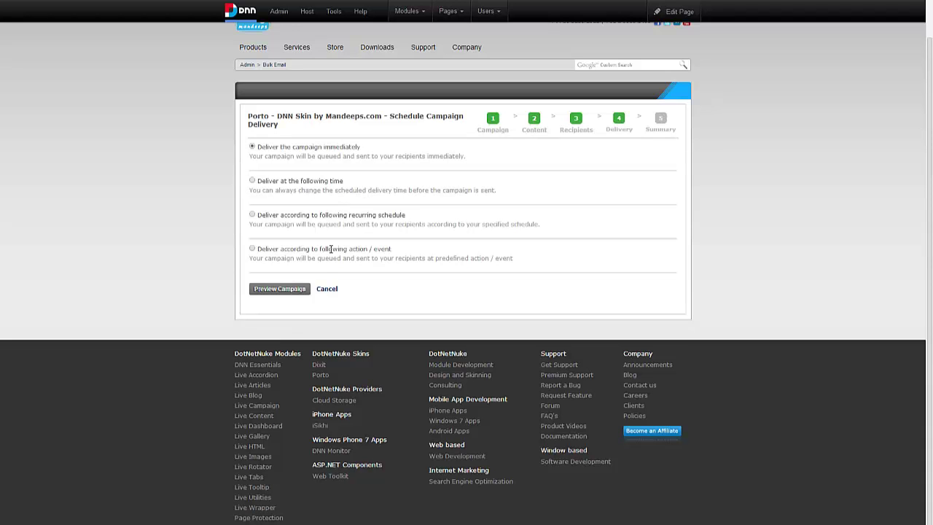
Go to the summary and preview the email content, then close the preview.
left_click(297, 293)
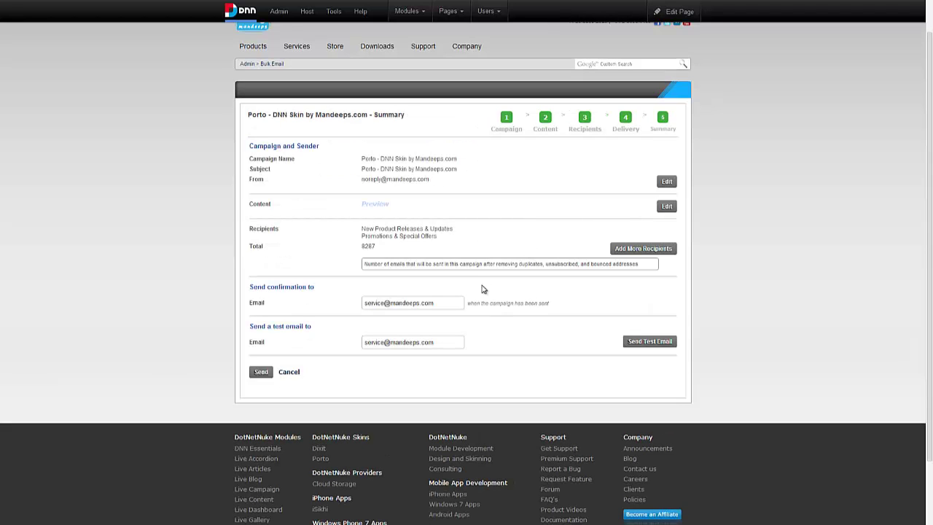
left_click(379, 205)
mouse_move(652, 163)
left_mouse_down()
mouse_move(652, 331)
mouse_move(652, 153)
left_mouse_up()
left_click(650, 114)
Review the summary's two recipient lists, 8287 total recipients and confirmation address.
left_click_drag(356, 231, 420, 234)
left_click(421, 235)
triple_click(376, 246)
left_click(390, 250)
double_click(388, 301)
left_click(384, 326)
Cancel the campaign setup and open the Campaigns list showing six sent campaigns.
left_click(288, 377)
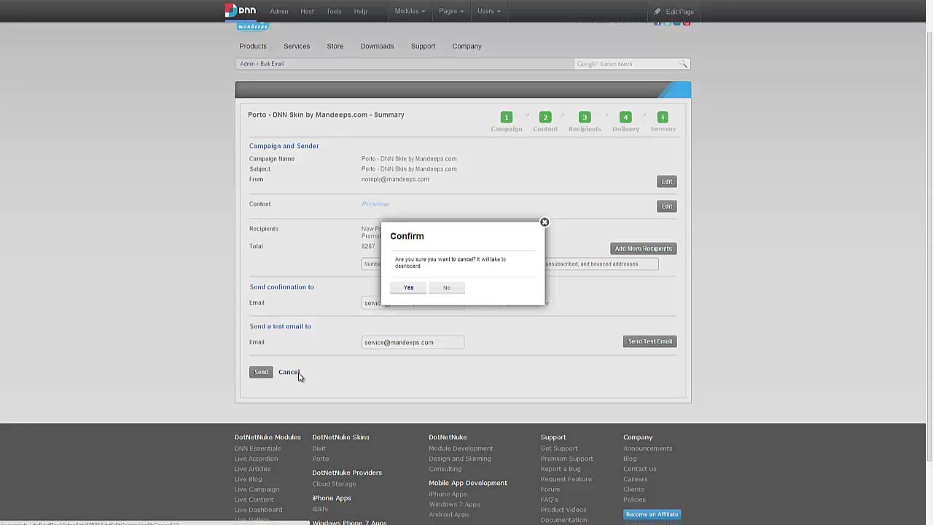
left_click(406, 289)
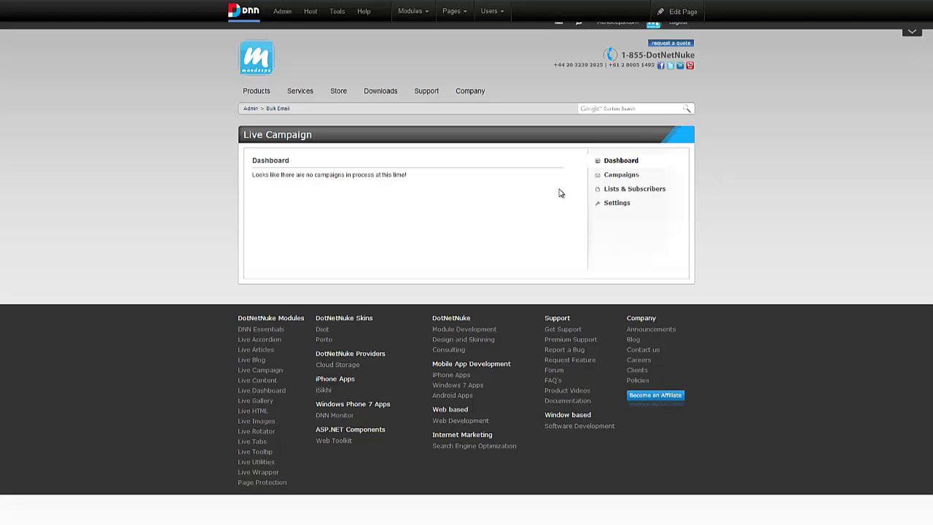
left_click_drag(421, 185, 258, 185)
left_click(257, 189)
left_click(628, 177)
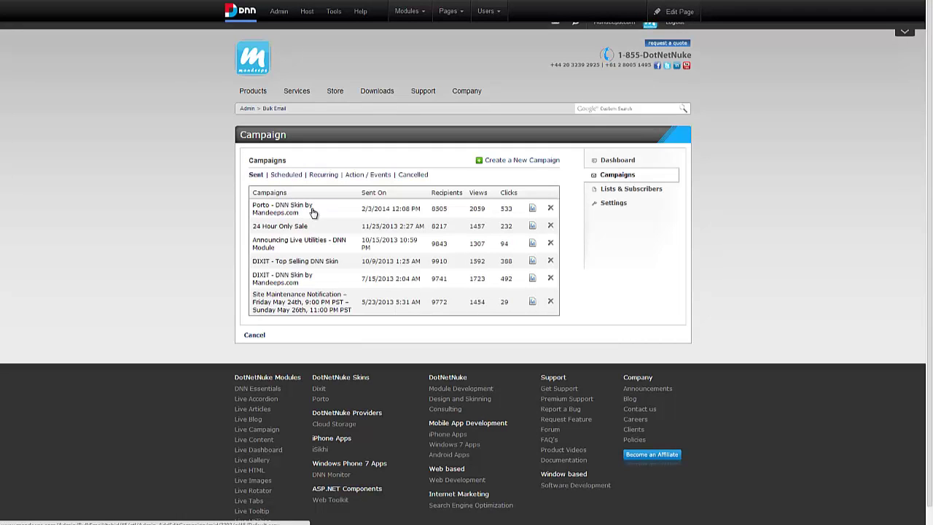
Open the Porto - DNN Skin by Mandeeps.com campaign report on its Overview tab.
left_click(532, 210)
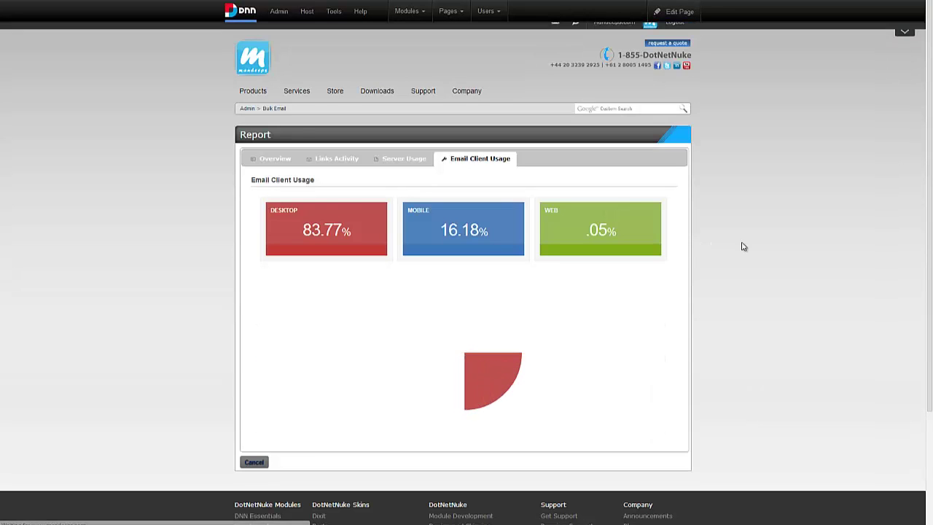
left_click(270, 160)
scroll(761, 251, "down", 1)
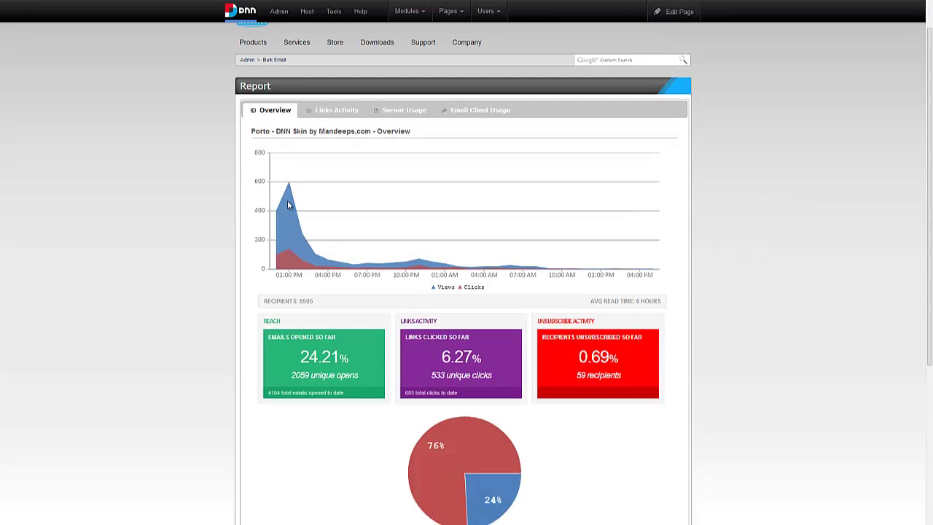
Highlight the Reach card's 2059 unique and 4104 total opens figures, then clear the highlights.
mouse_move(284, 208)
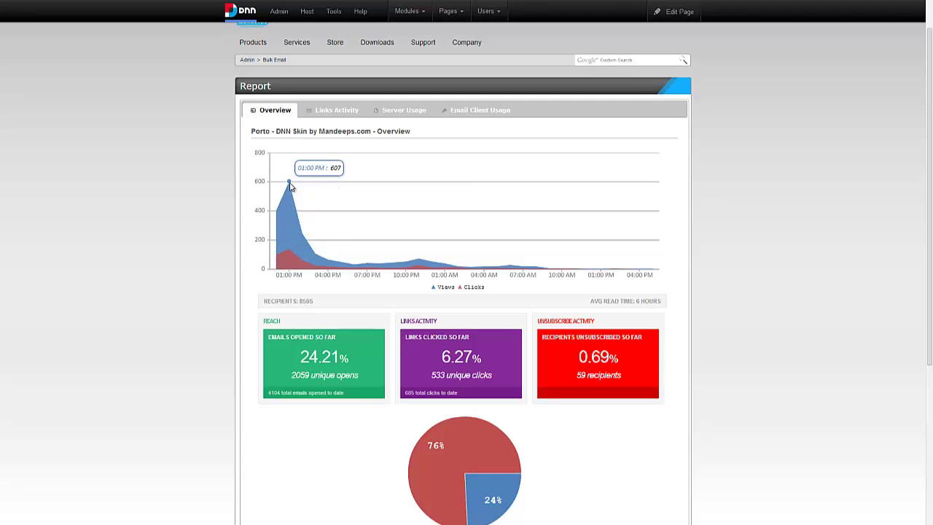
mouse_move(289, 188)
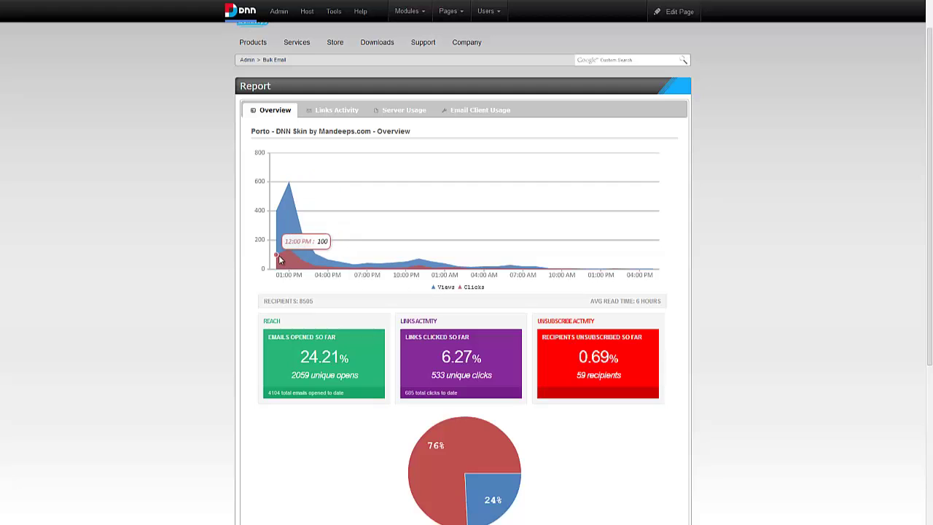
mouse_move(306, 260)
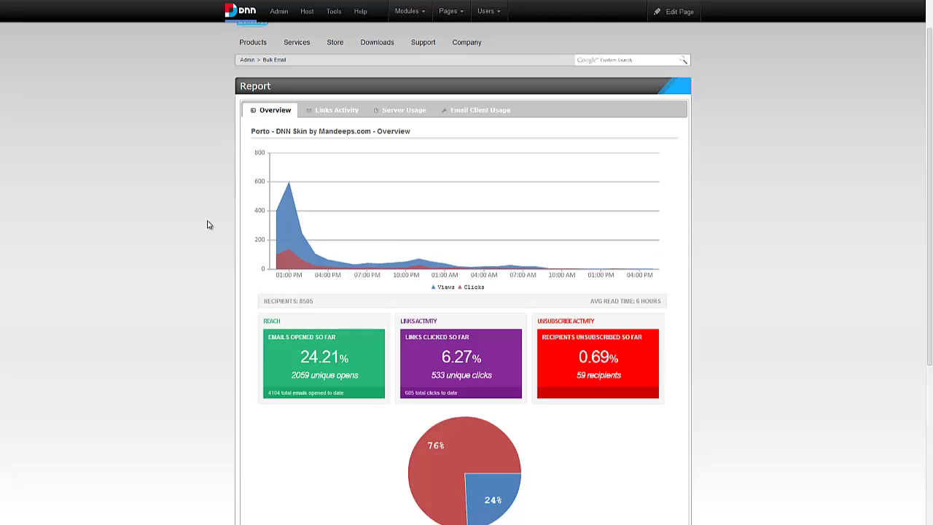
scroll(207, 224, "down", 1)
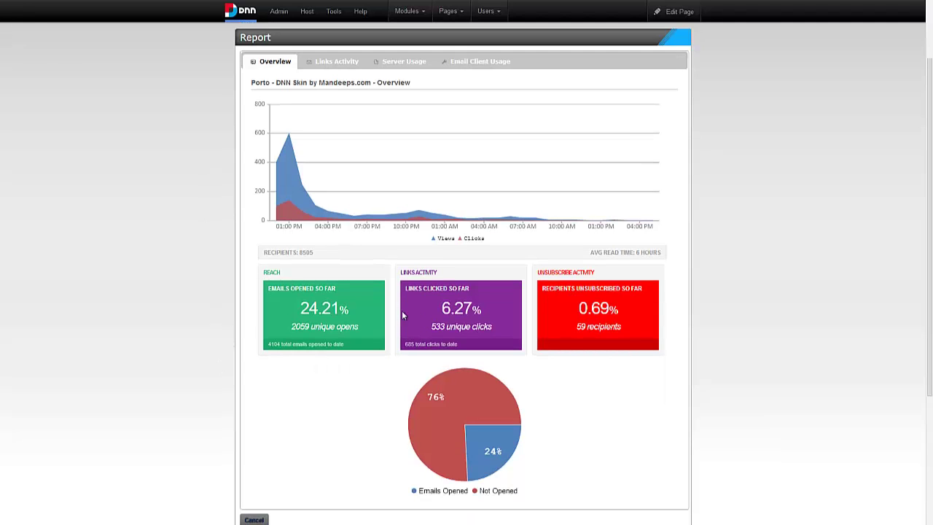
left_click_drag(291, 327, 309, 327)
left_click(323, 326)
double_click(320, 308)
double_click(301, 327)
left_click(314, 383)
left_click(287, 359)
Review Porto's link clicks, server usage and email clients: 83.77% desktop, 16.18% mobile, .05% web.
left_click(333, 65)
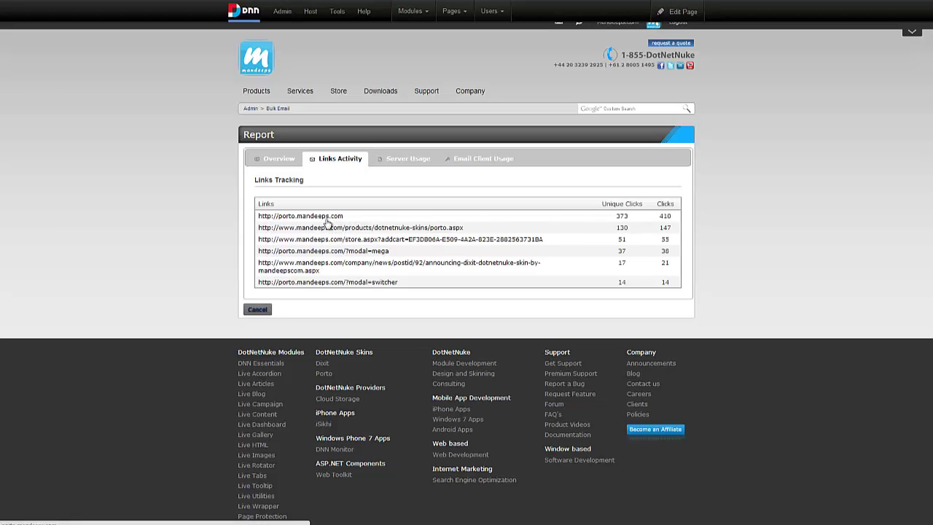
left_click(417, 164)
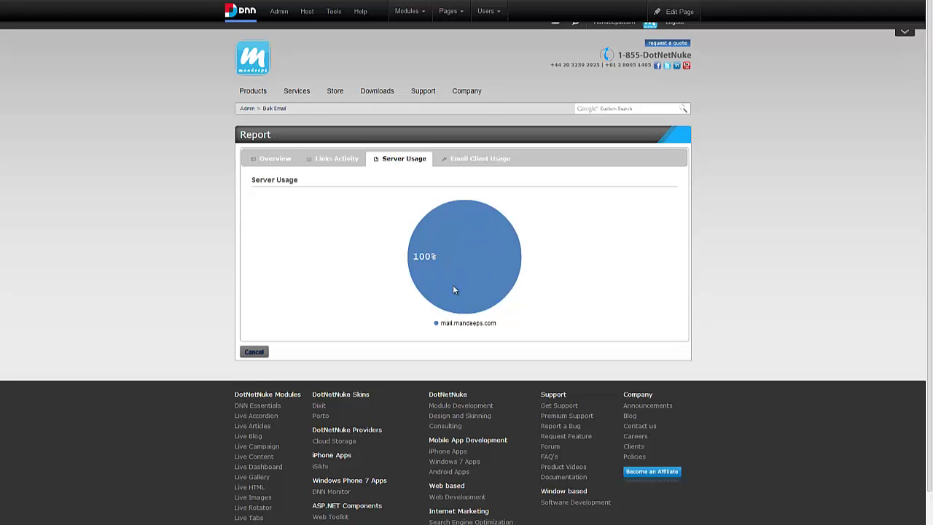
left_click(476, 163)
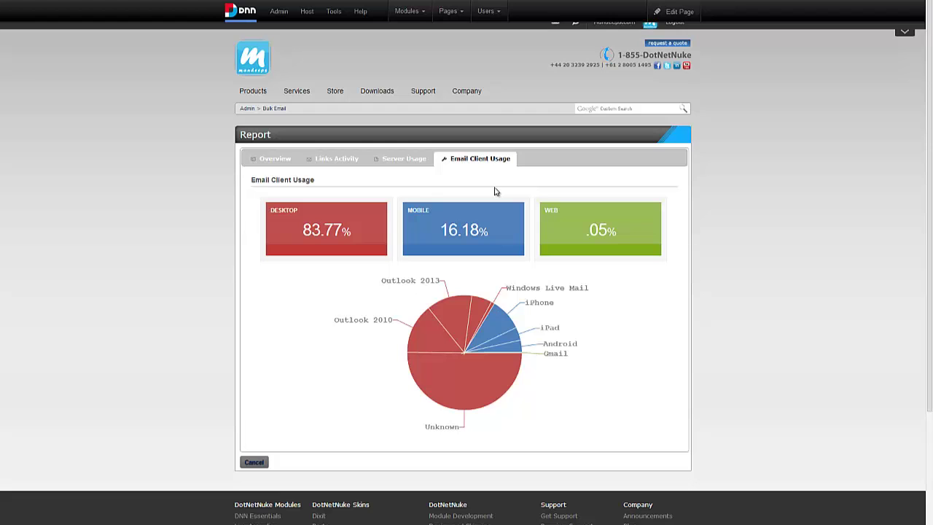
scroll(498, 188, "down", 1)
mouse_move(468, 338)
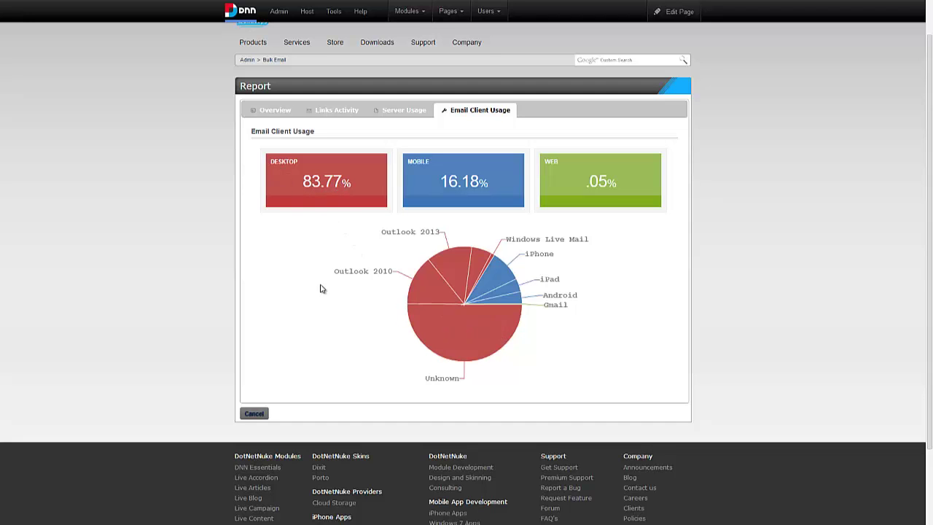
mouse_move(427, 281)
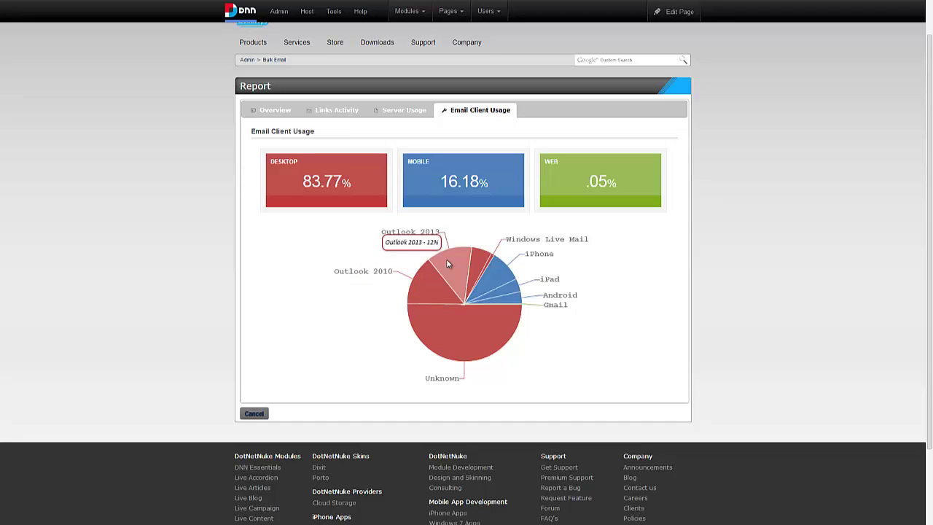
mouse_move(485, 258)
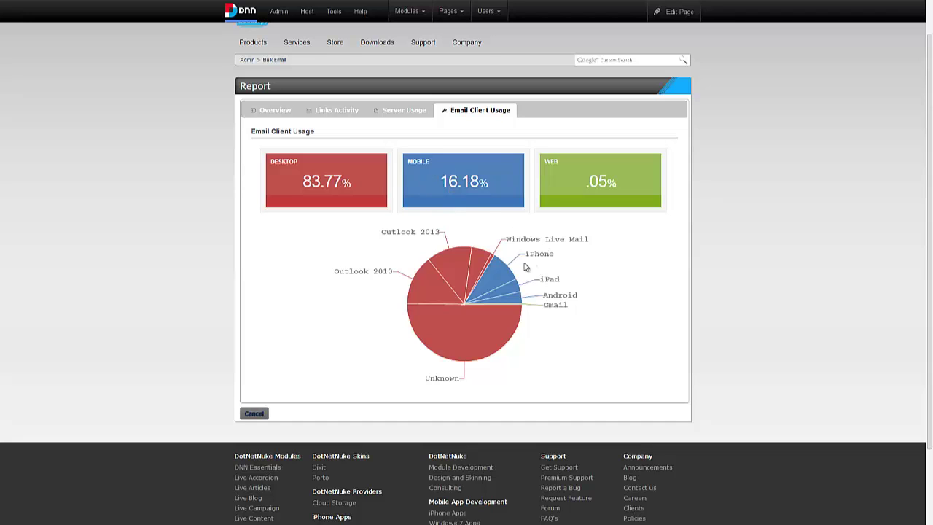
mouse_move(496, 275)
mouse_move(513, 296)
scroll(596, 332, "up", 1)
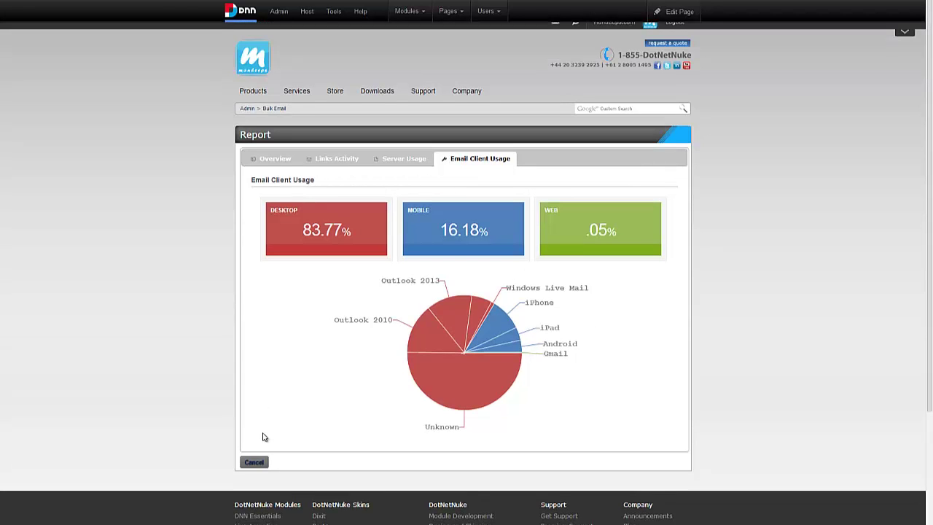
Close the Porto report and go back to the Campaigns page listing the six sent campaigns.
left_click(255, 467)
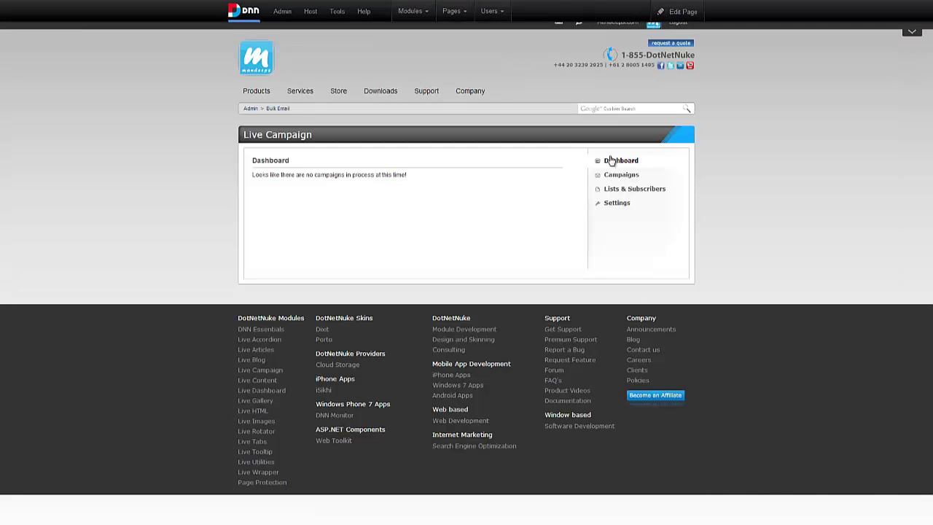
left_click(620, 176)
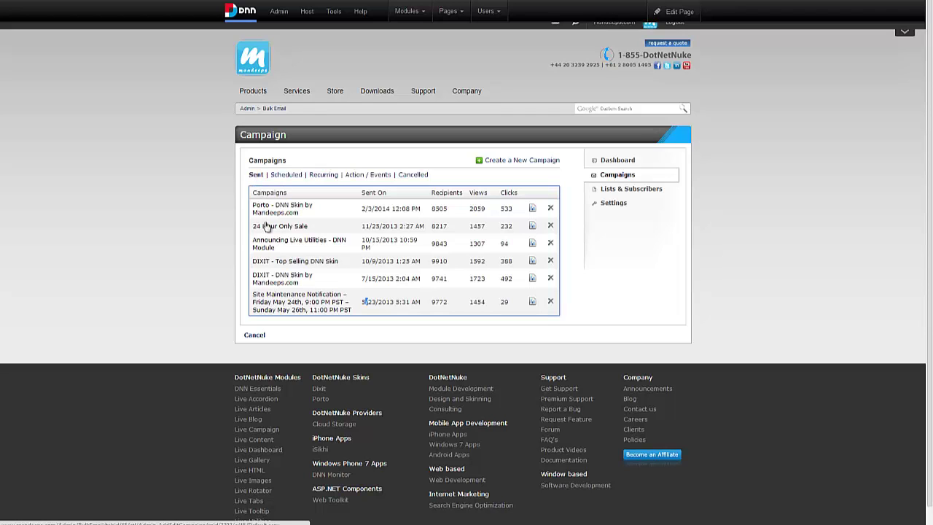
Check the Scheduled, Recurring, Action / Events and Cancelled lists, then return to the Dashboard.
left_click(287, 180)
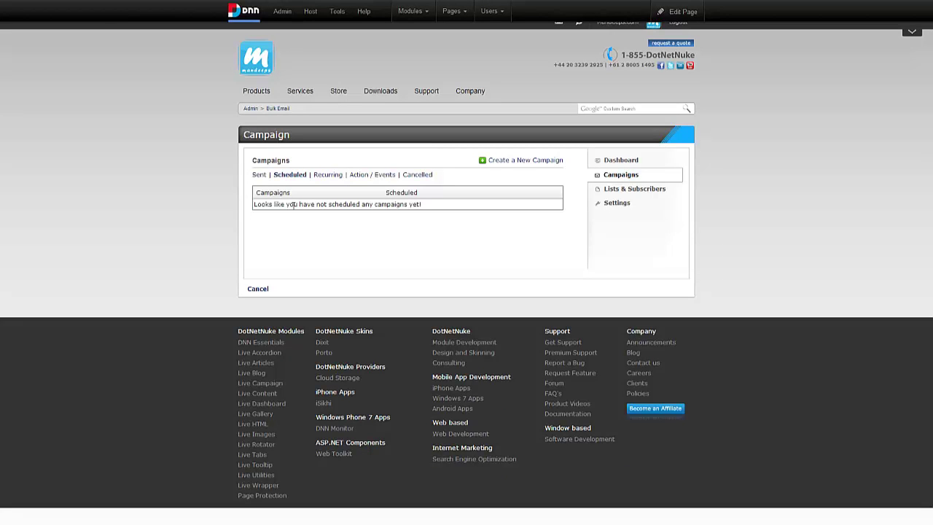
left_click(331, 180)
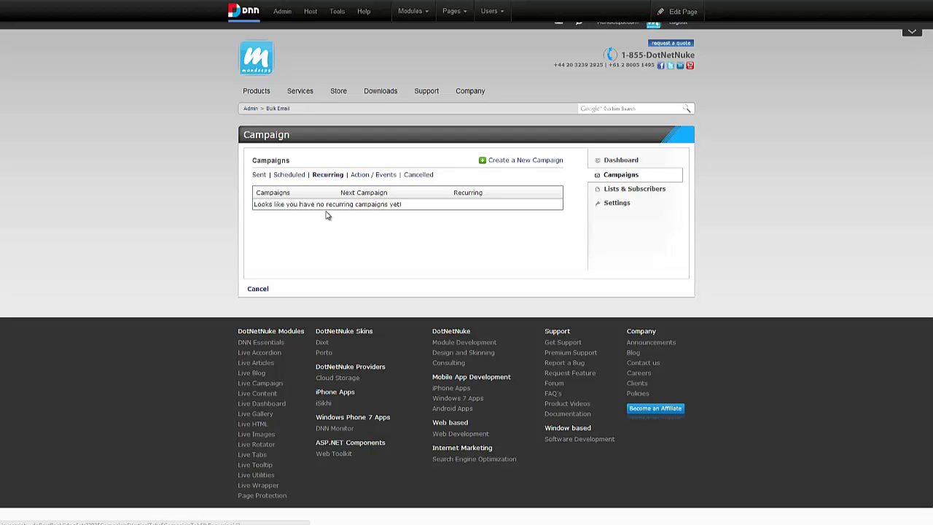
left_click(378, 178)
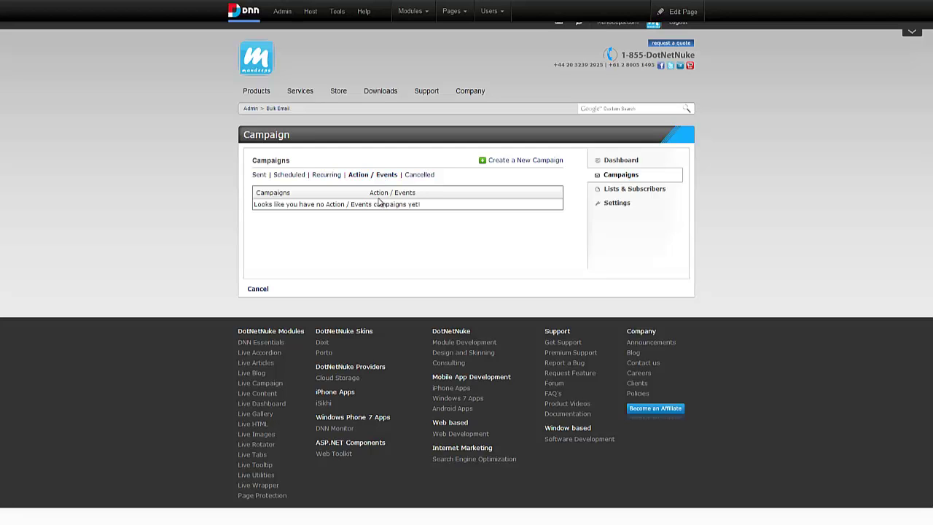
left_click(423, 179)
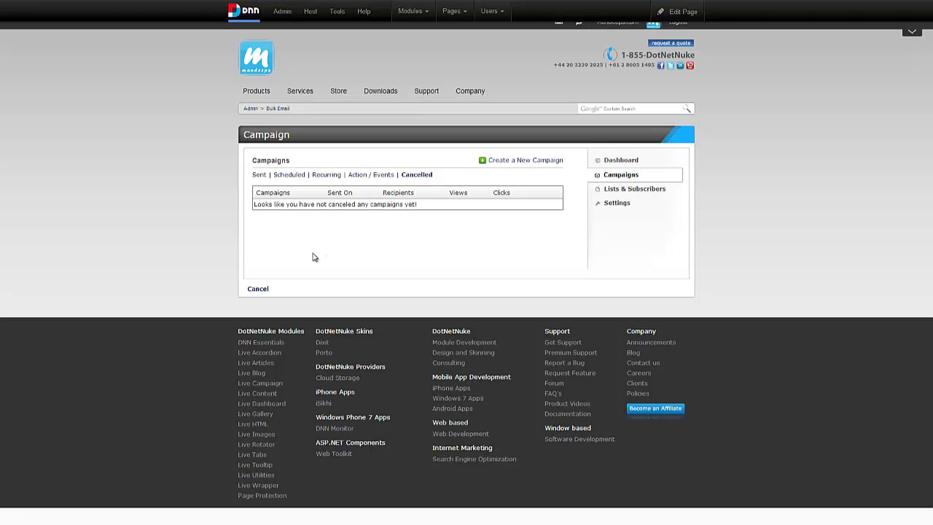
left_click(258, 288)
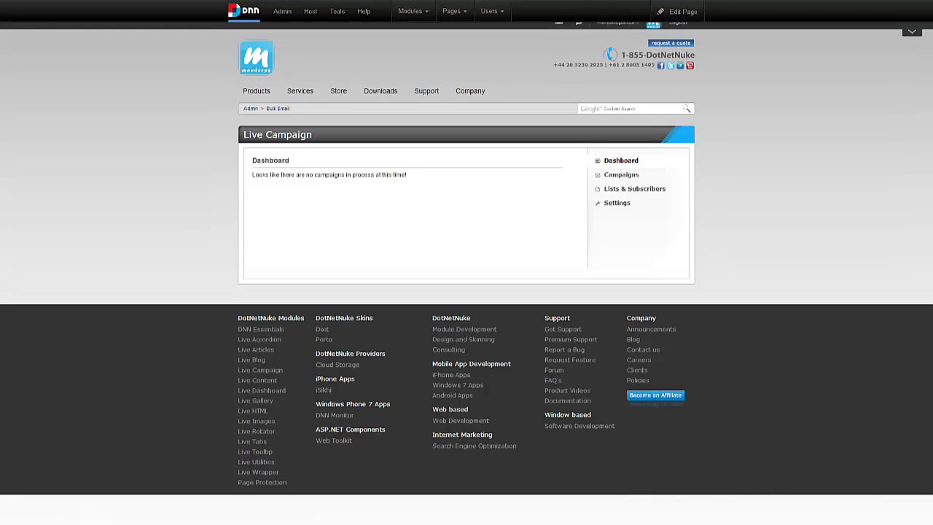